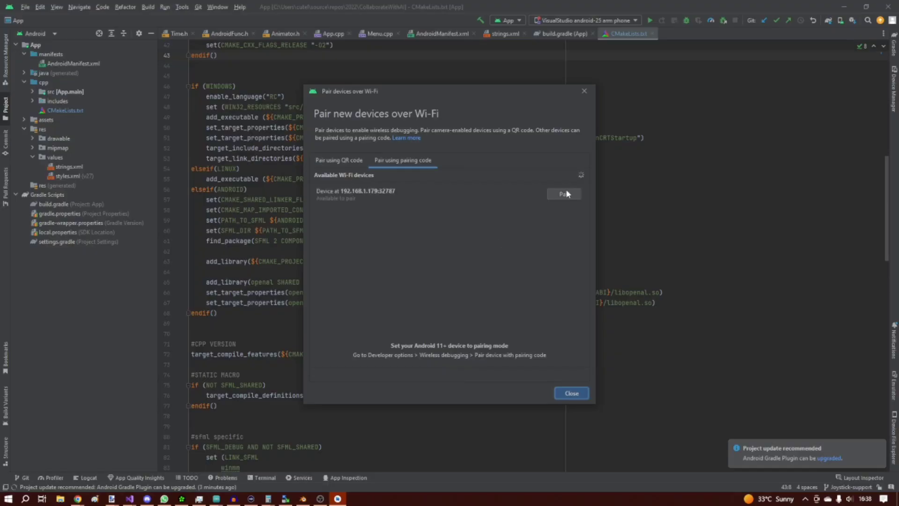
Pair the watch at 192.168.1.179 with the code and run the app past the warning.
{"action": "left_click", "coordinate": [566, 195]}
{"action": "left_click", "coordinate": [507, 300]}
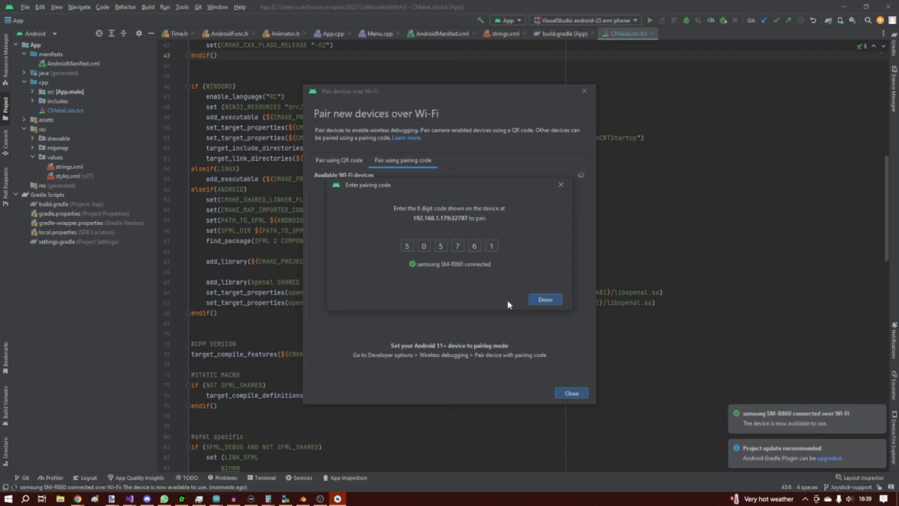
{"action": "left_click", "coordinate": [649, 21]}
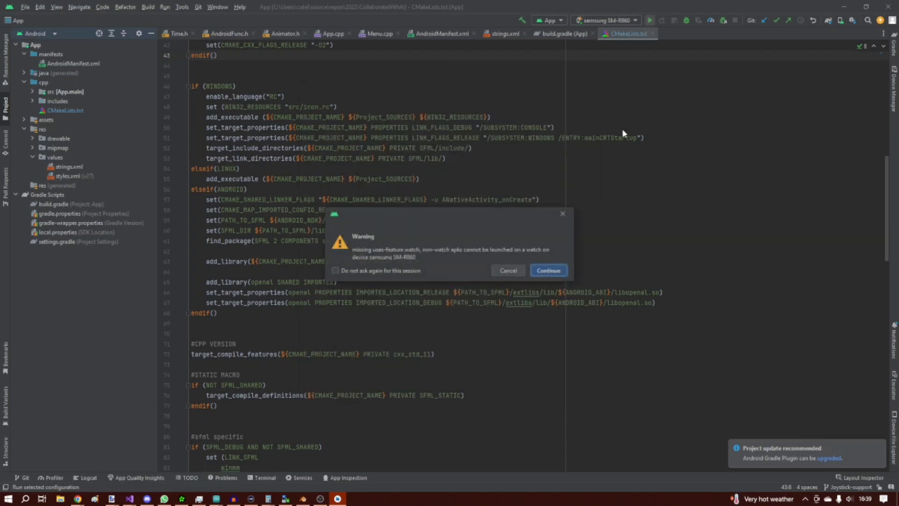
{"action": "left_click", "coordinate": [548, 271]}
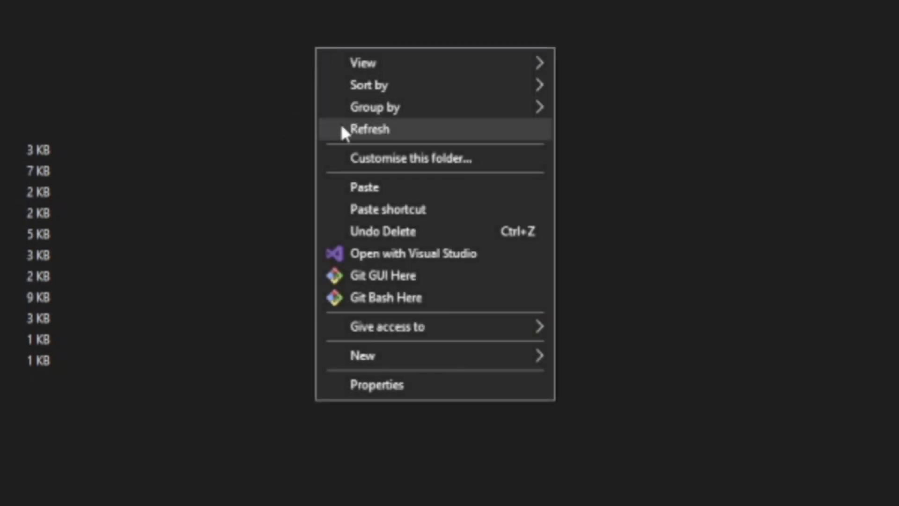
Open the folder in Visual Studio, set Linux-x64 configuration and Chain_Reaction.exe startup target.
{"action": "left_click", "coordinate": [387, 254]}
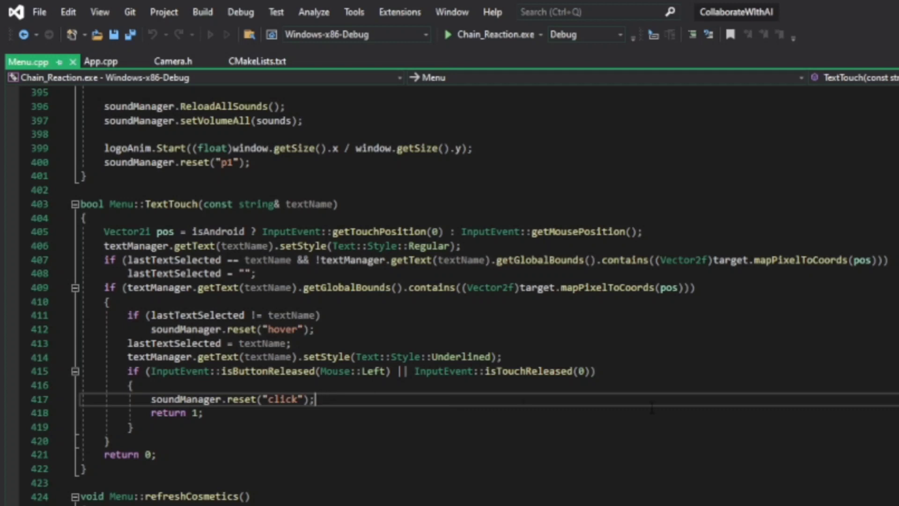
{"action": "left_click", "coordinate": [341, 32]}
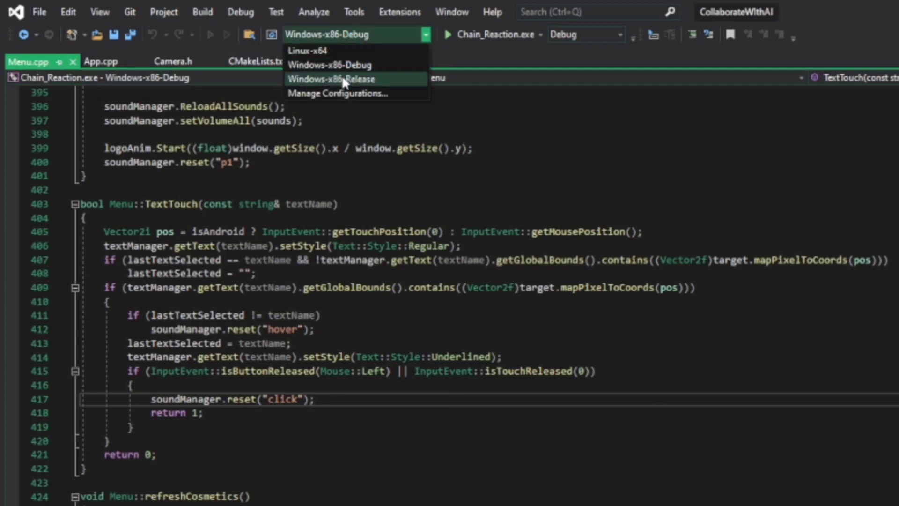
{"action": "left_click", "coordinate": [349, 35]}
{"action": "left_click", "coordinate": [350, 51]}
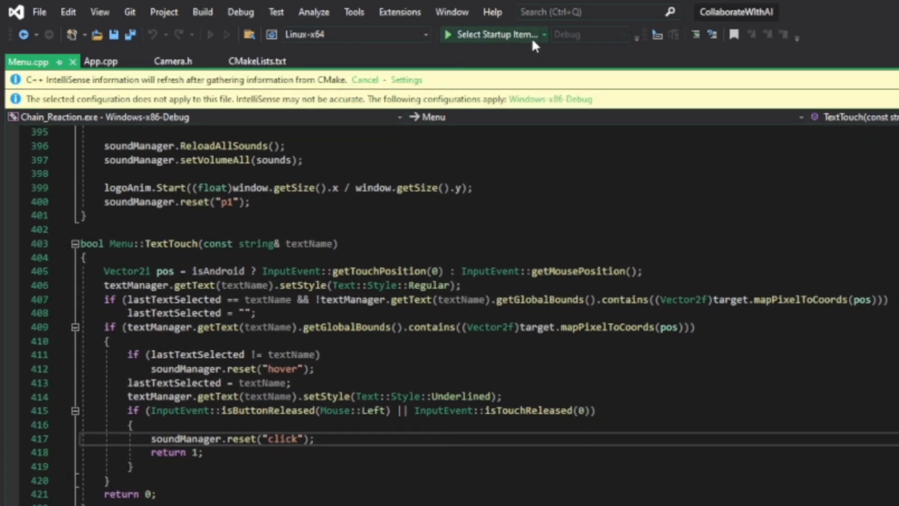
{"action": "left_click", "coordinate": [545, 35]}
{"action": "left_click", "coordinate": [504, 91]}
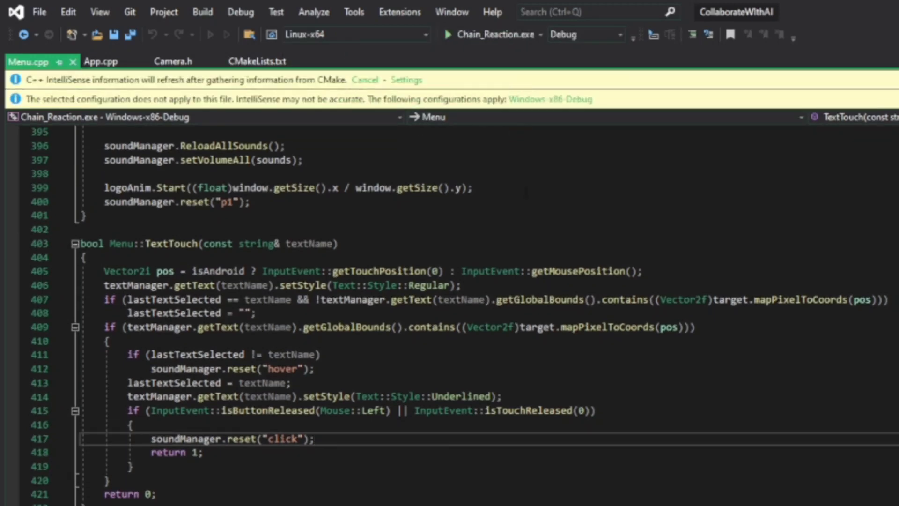